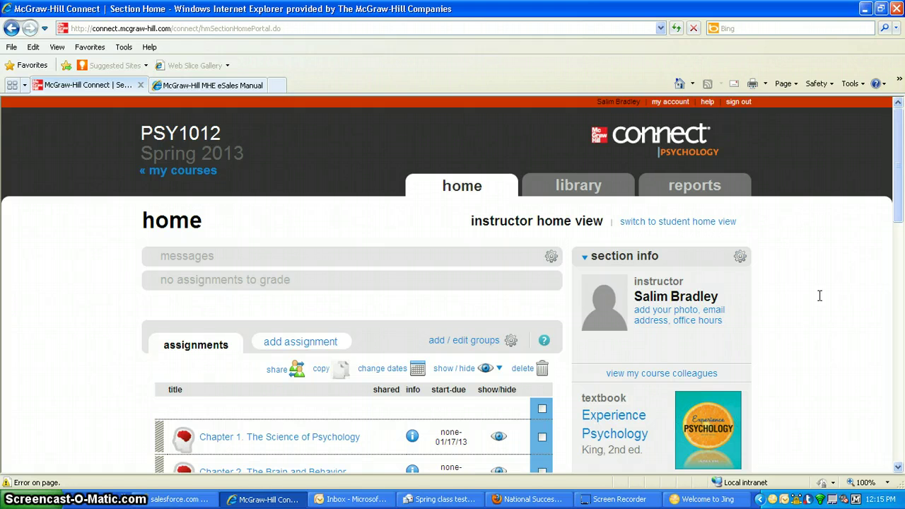
- Leave the PSY1012 section home and open the list of all courses
scroll(810, 229, "down", 2)
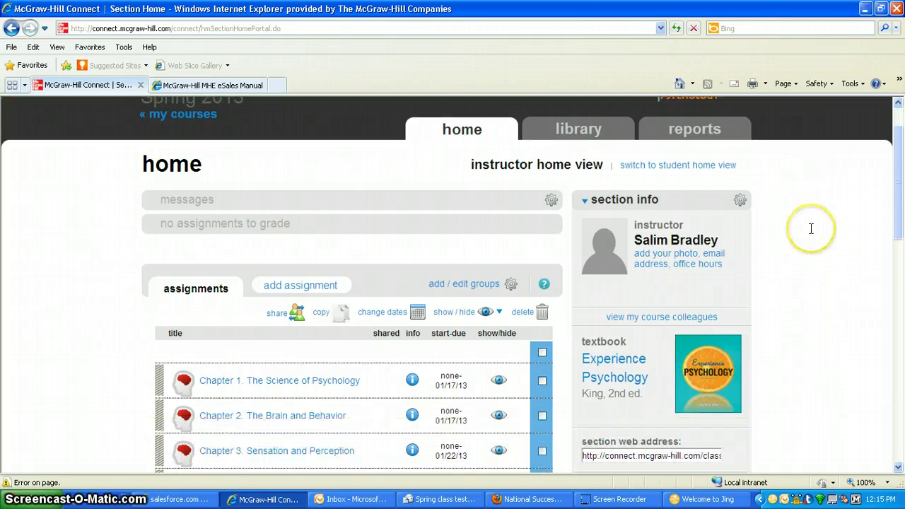
left_click(812, 231)
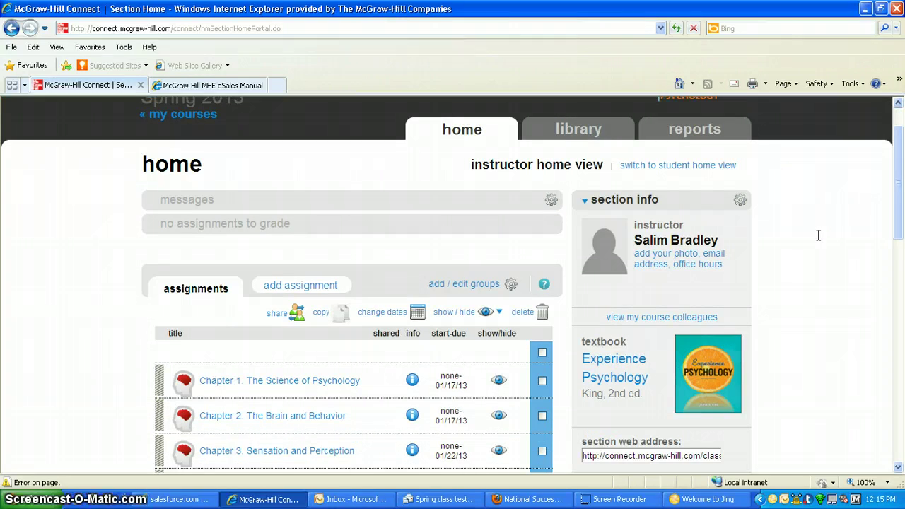
left_click(803, 232)
scroll(803, 231, "up", 2)
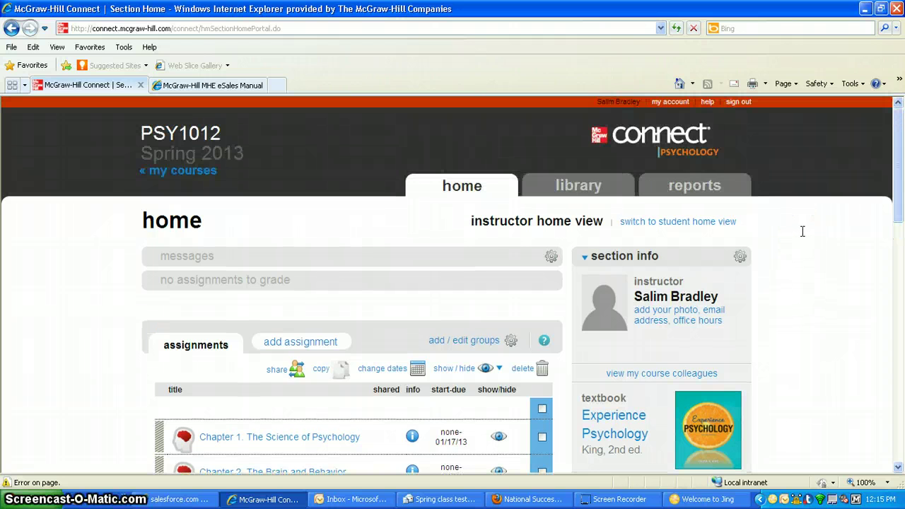
left_click(175, 172)
left_click(513, 328)
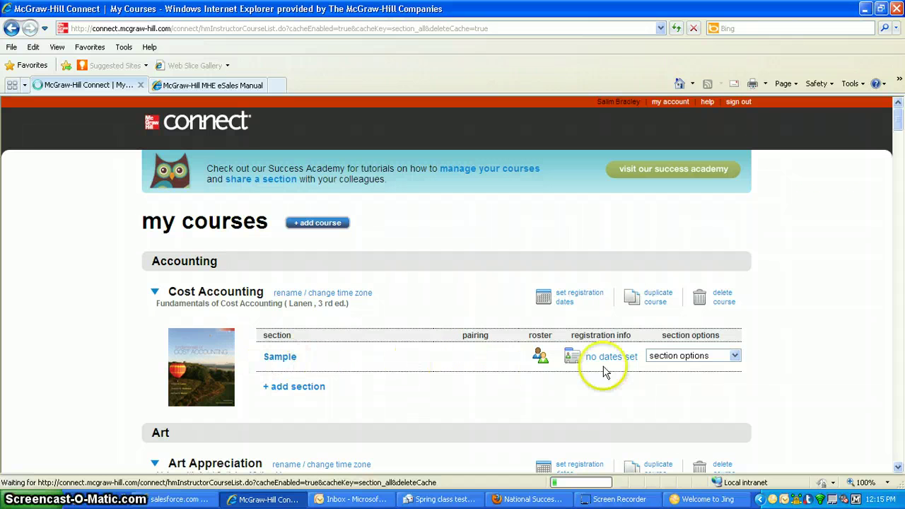
- Review the section options offered for the Sample section of Cost Accounting, including duplicating, copying and sharing
left_click(736, 356)
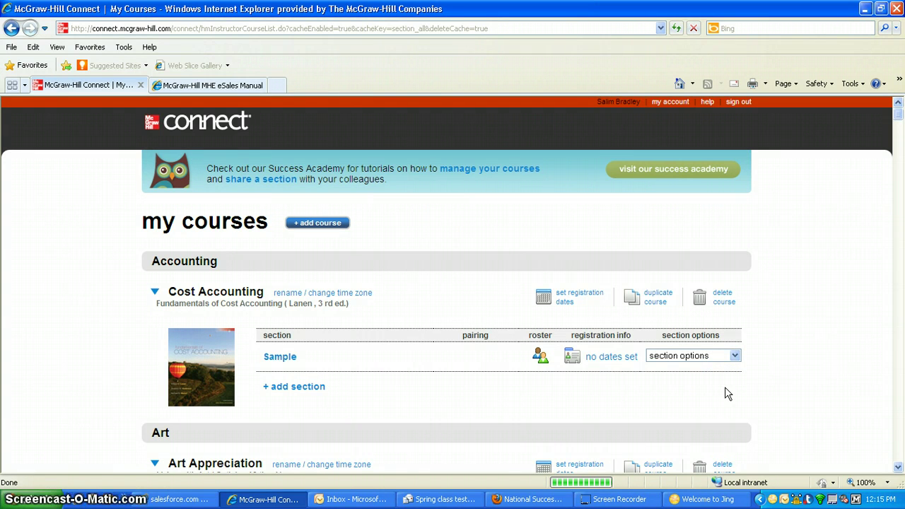
left_click(734, 357)
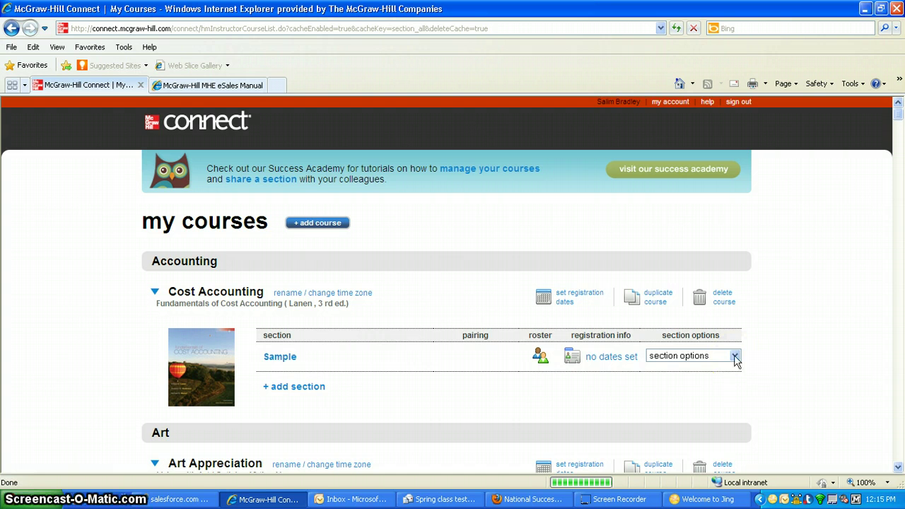
left_click(703, 401)
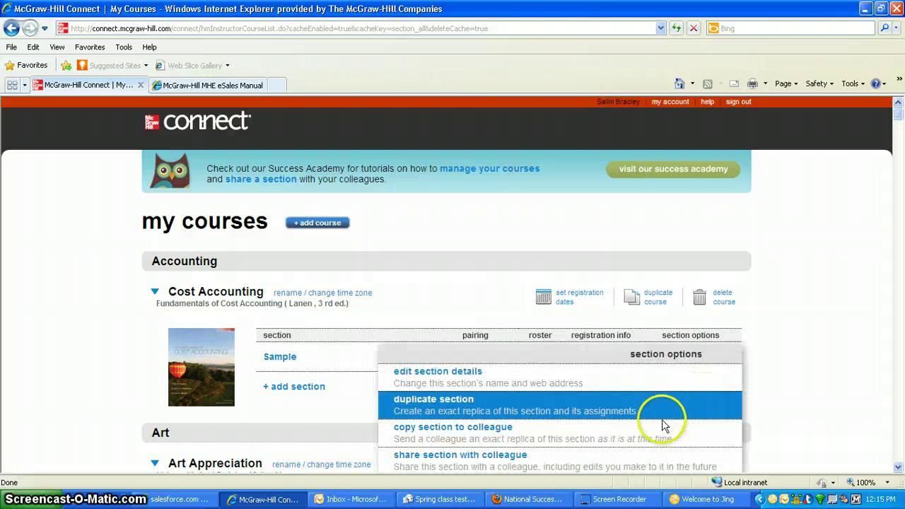
left_click_drag(658, 417, 662, 459)
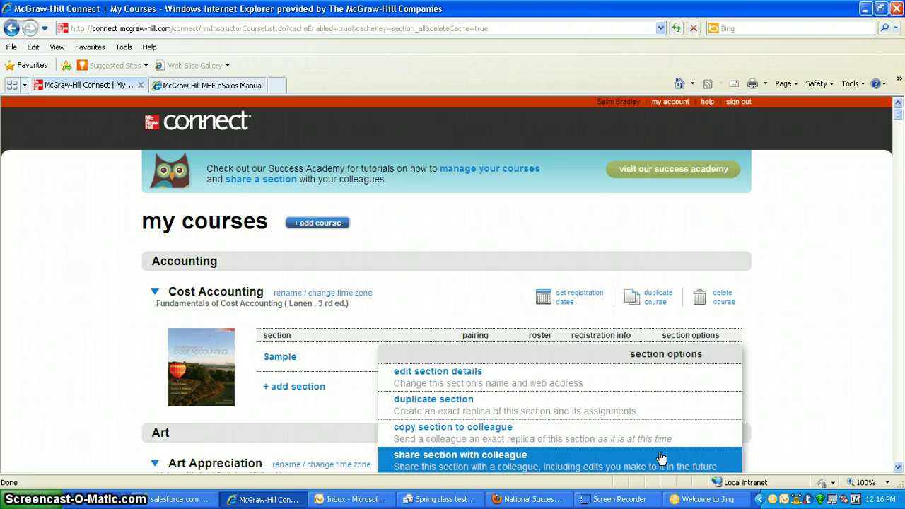
left_click(656, 416)
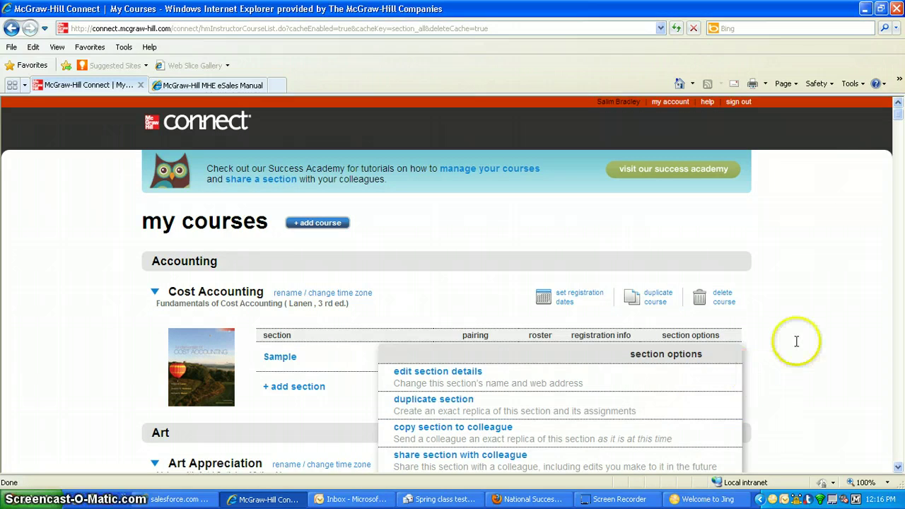
left_click(866, 187)
- Check the section options of PSY1012's Spring 2013 section and open that section's home page
left_click_drag(897, 119, 894, 425)
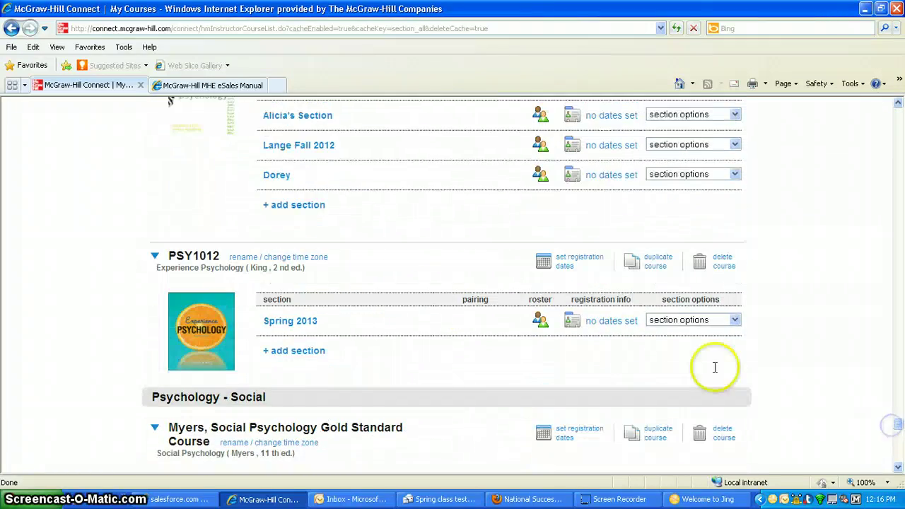
left_click(735, 322)
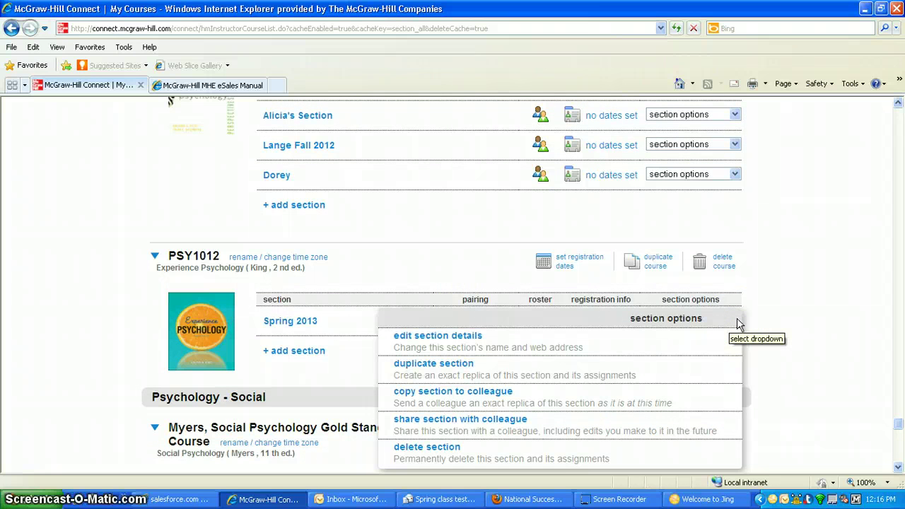
left_click(661, 269)
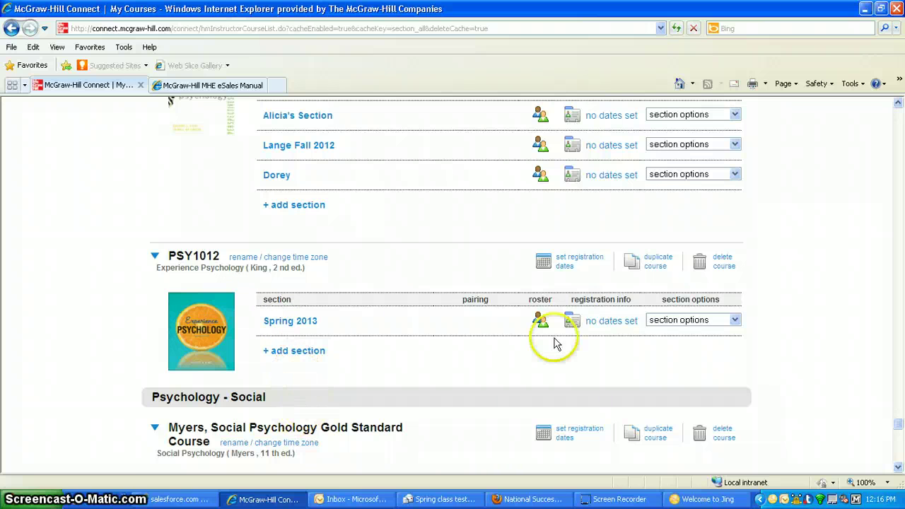
left_click(287, 322)
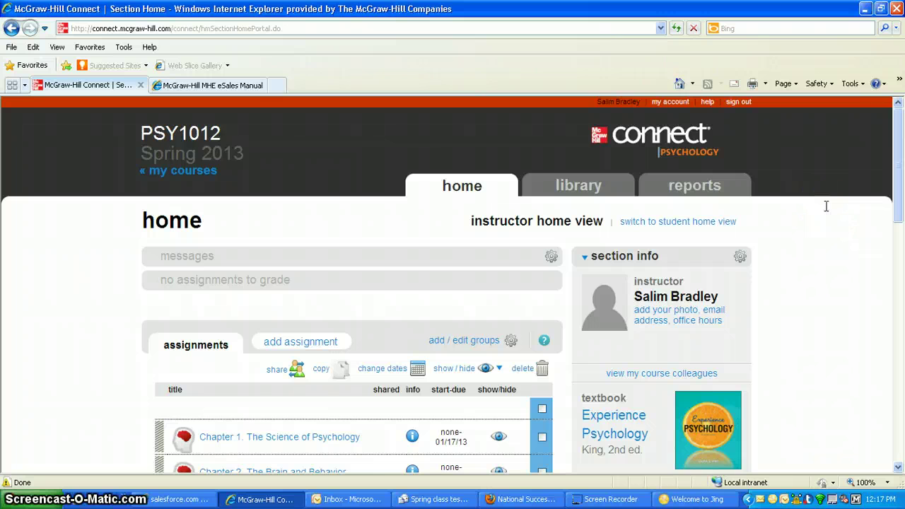
scroll(827, 205, "down", 1)
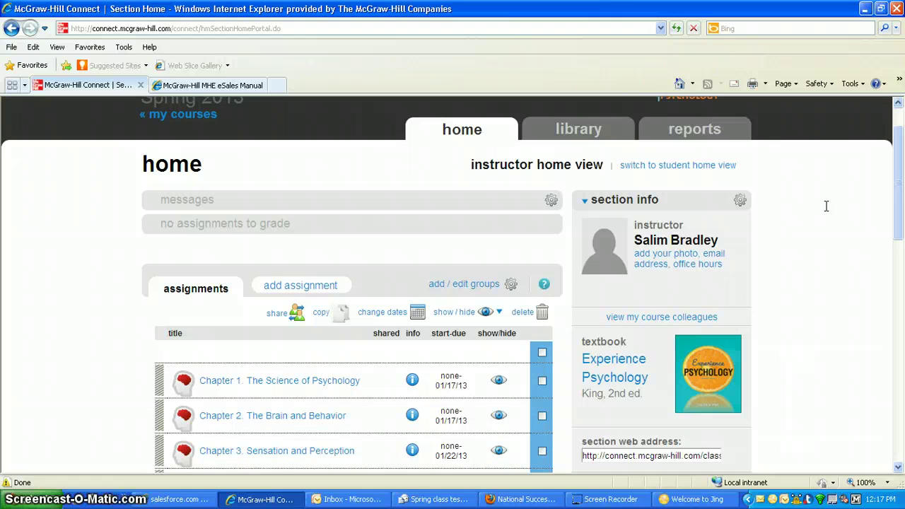
- Duplicate the Spring 2013 section with its assignments, using the new section name "Spring 2013 TR 9 am"
left_click(742, 202)
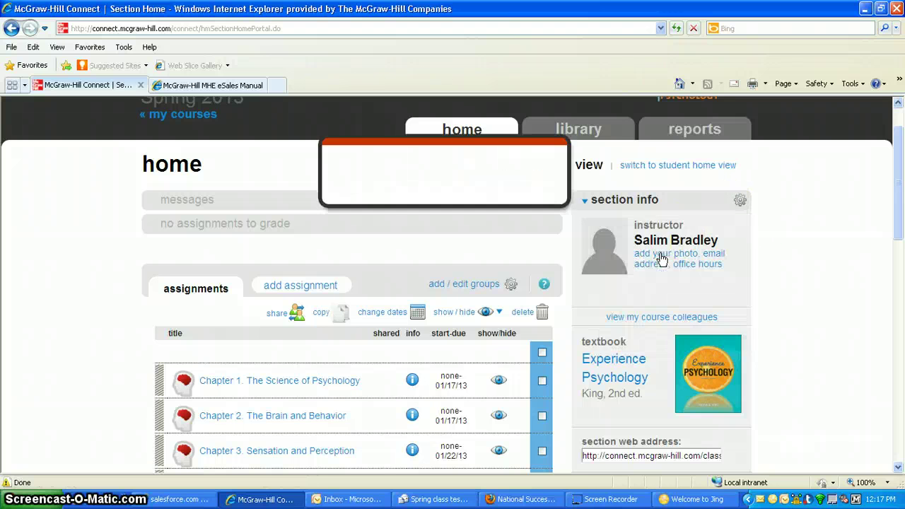
left_click(770, 263)
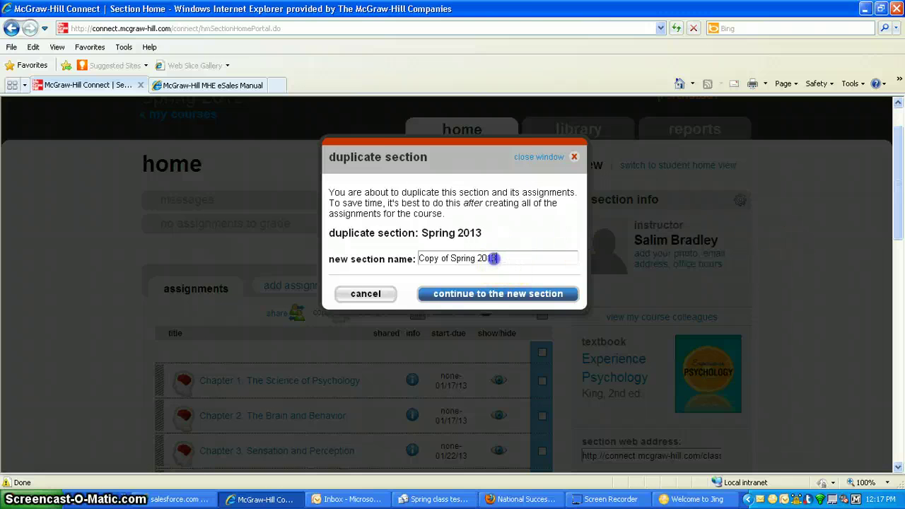
left_click_drag(501, 257, 389, 263)
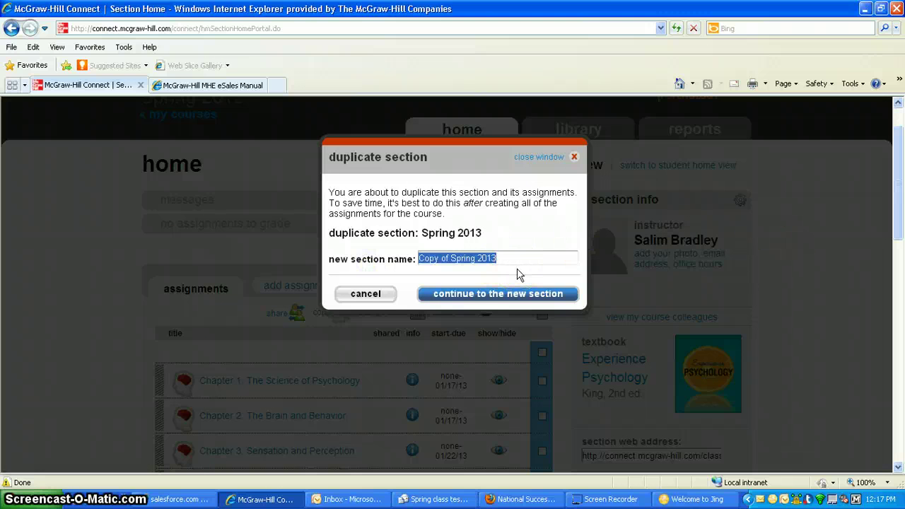
type("Spring 201")
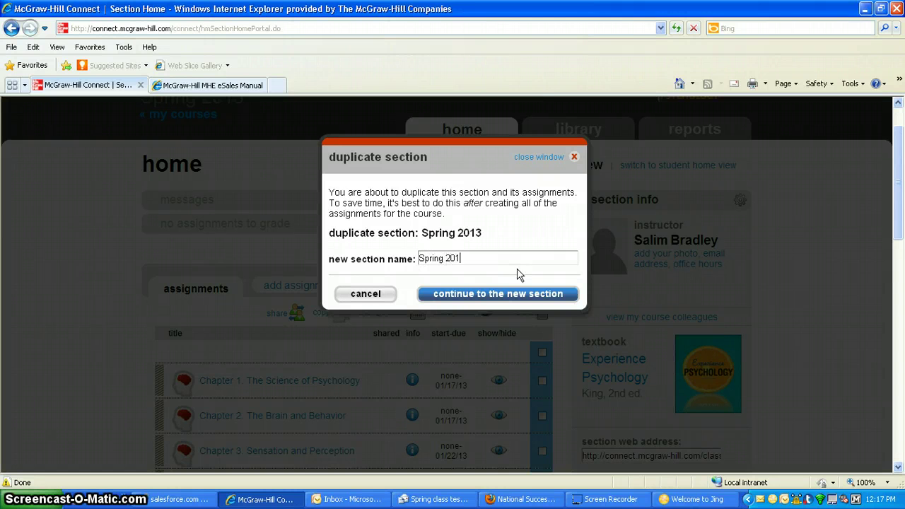
type("3 TR")
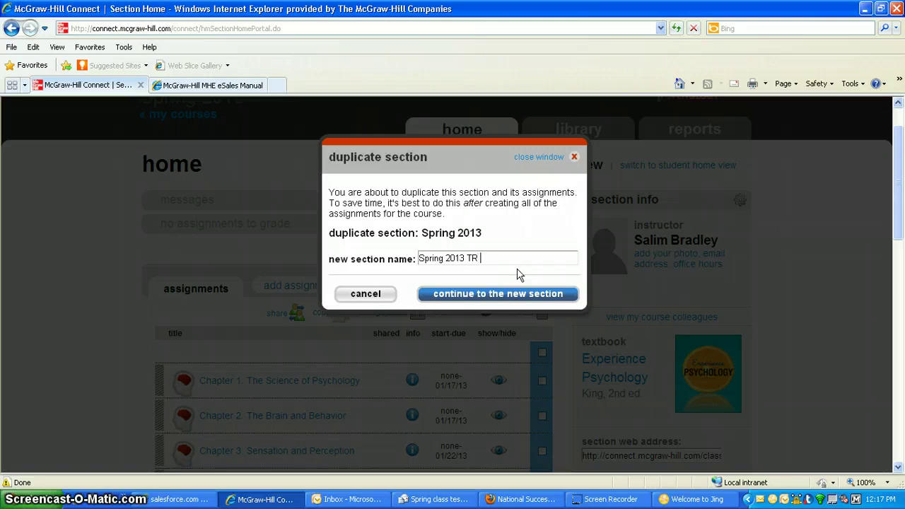
type(" 9 am")
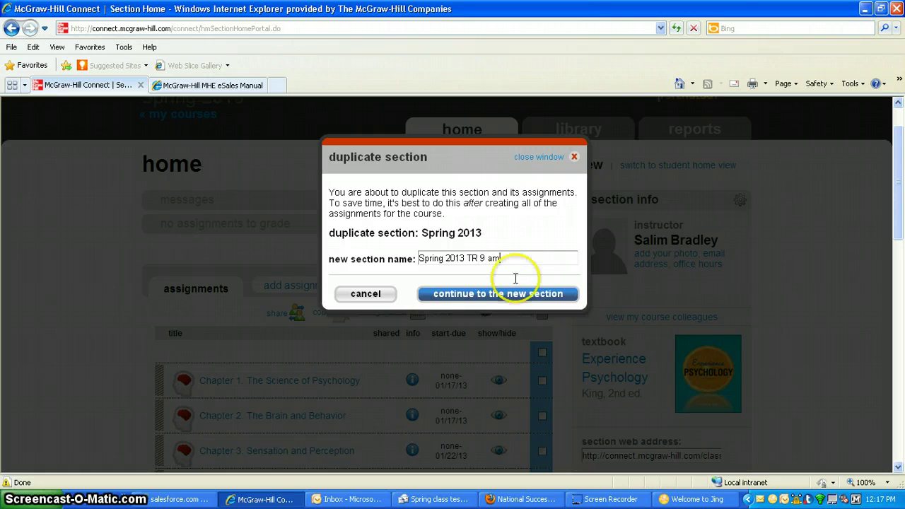
left_click(519, 297)
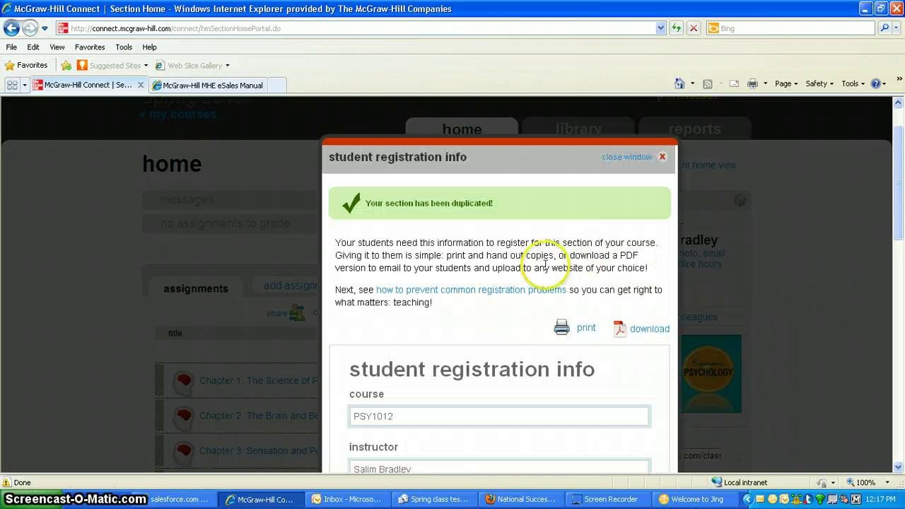
- Review the duplicated section's student registration info and continue to the new section
scroll(533, 269, "down", 8)
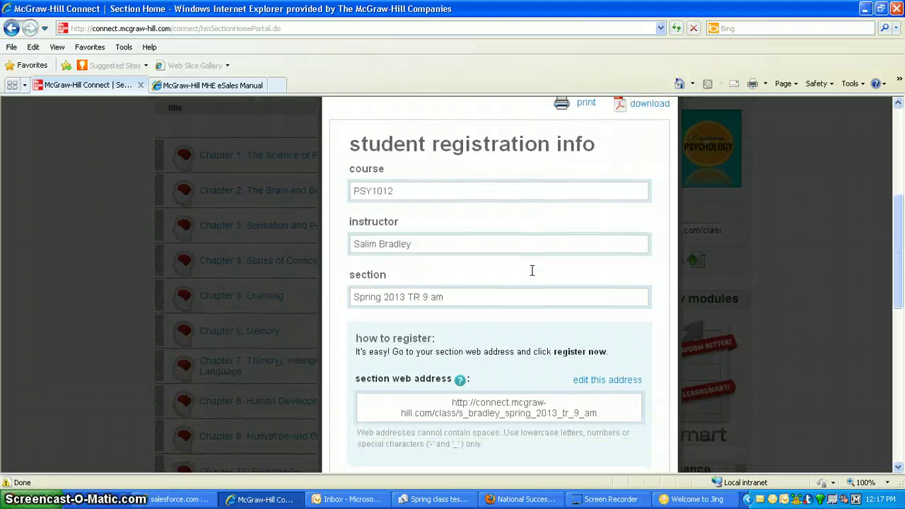
left_click(584, 400)
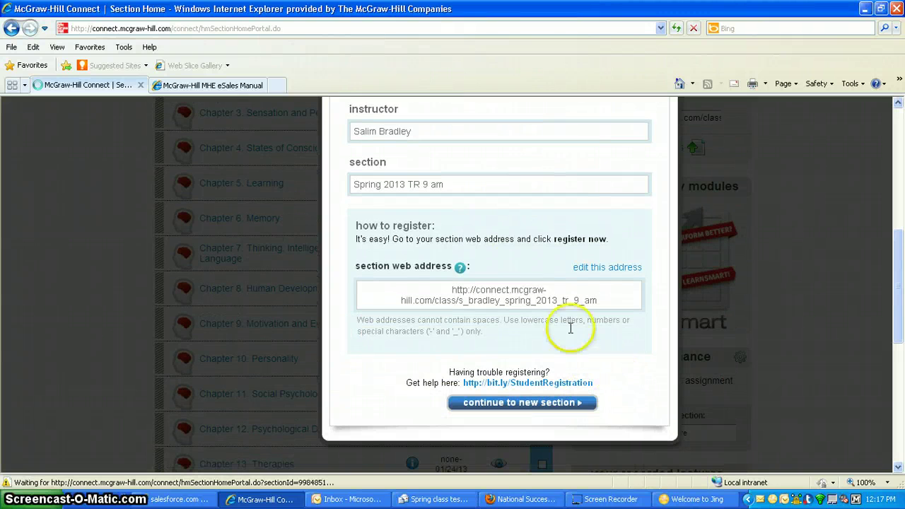
left_click(516, 404)
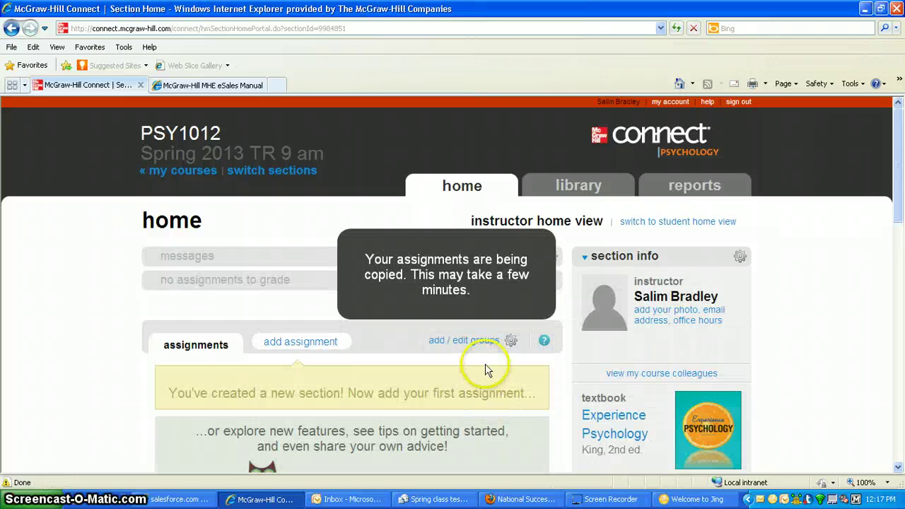
- View the list of PSY1012 sections available for switching, and close it
left_click(269, 173)
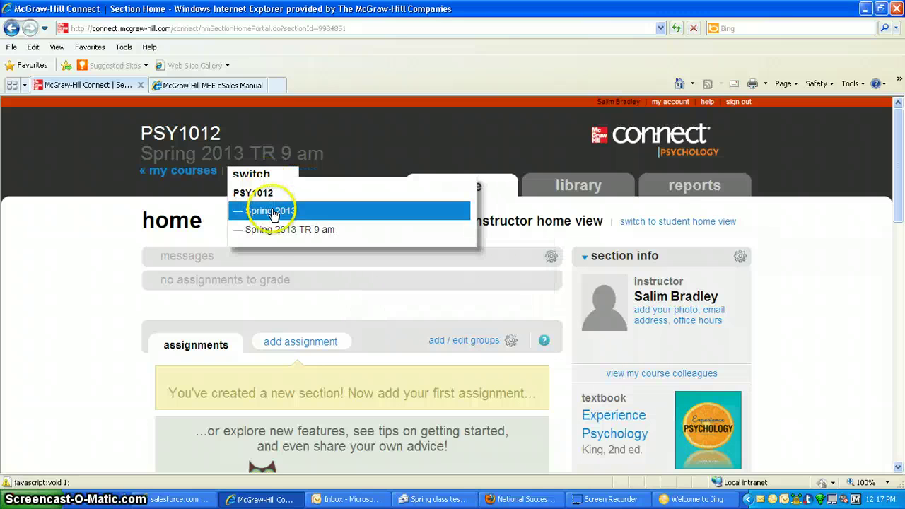
left_click(275, 212)
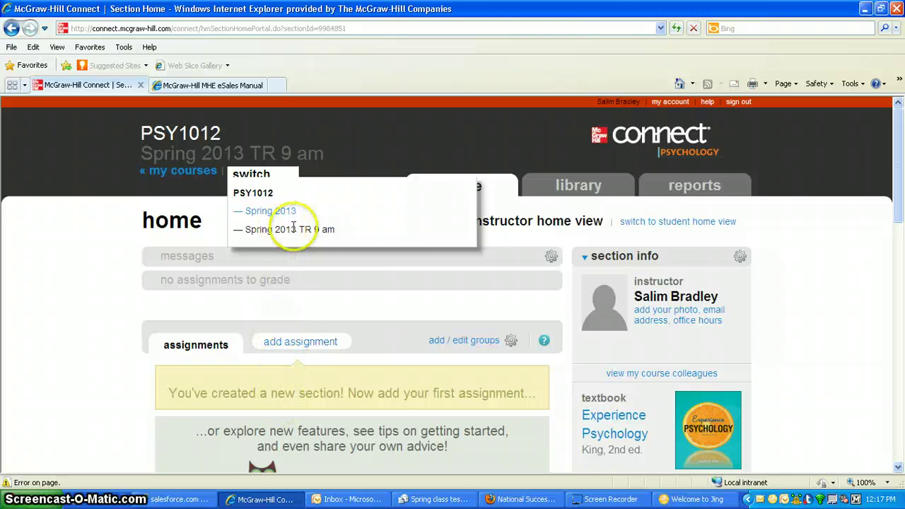
left_click(387, 300)
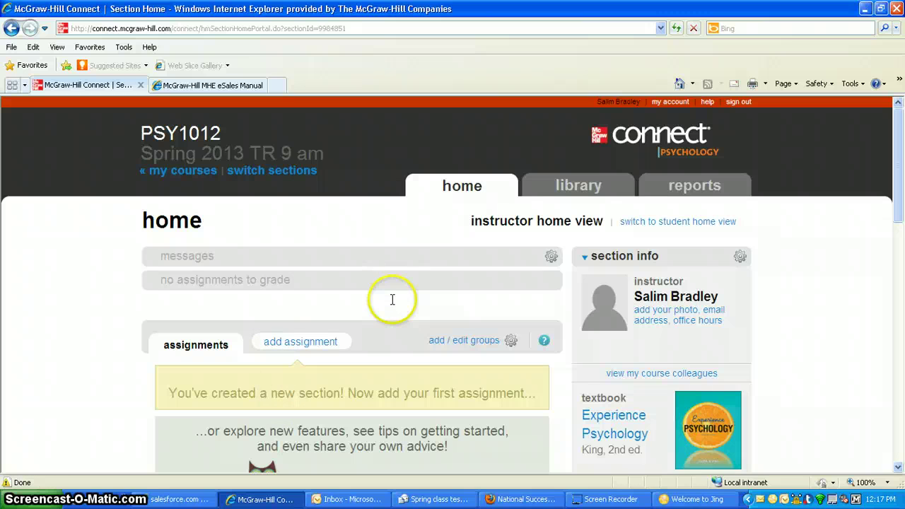
- Check the new section's home page for assignments and reload it to bring in the copied ones
scroll(394, 297, "down", 3)
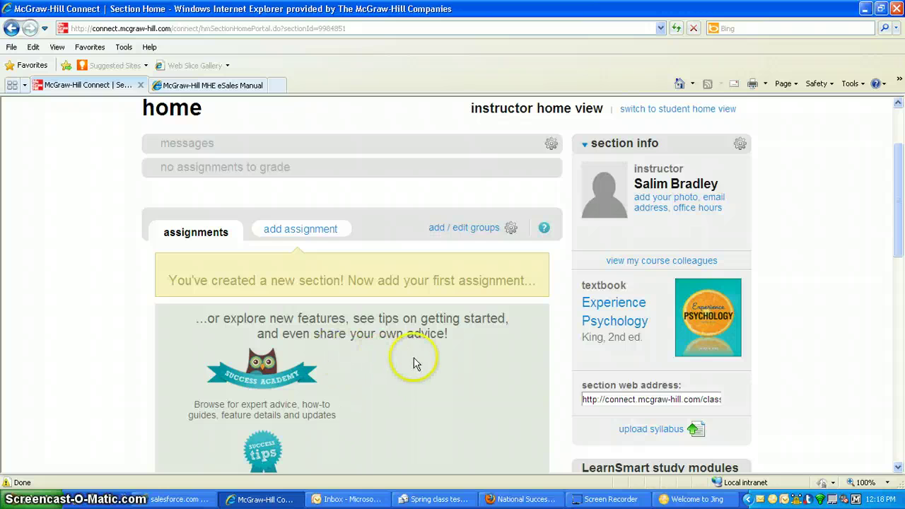
scroll(415, 363, "up", 3)
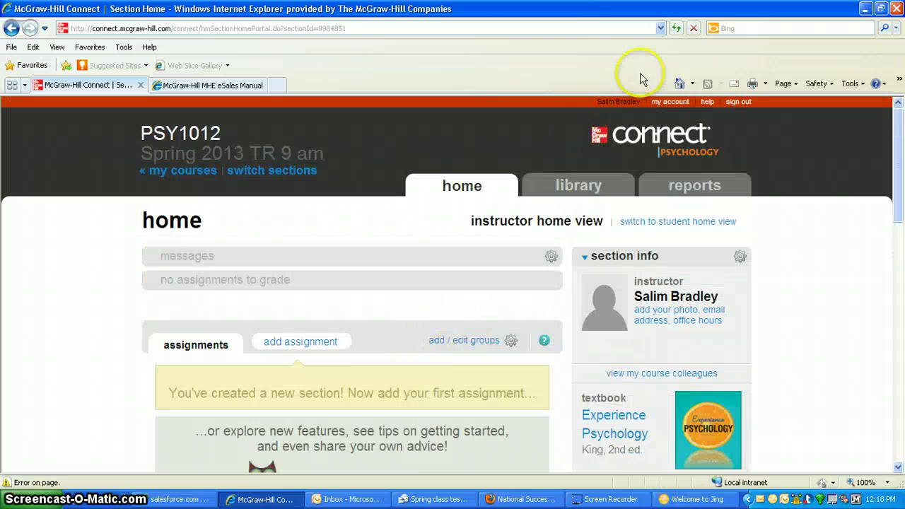
left_click(676, 28)
left_click(423, 306)
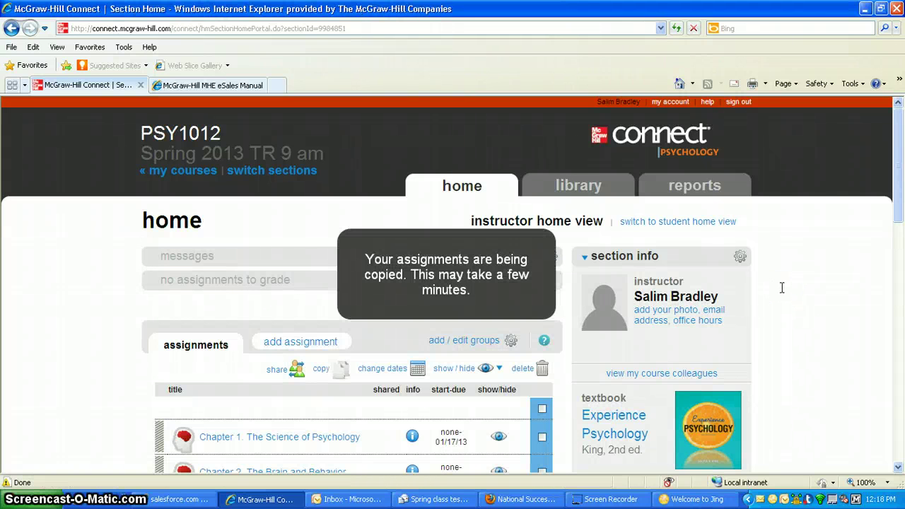
- Look over the copied chapter assignments, select all of them and open their dates for changing
scroll(782, 288, "down", 7)
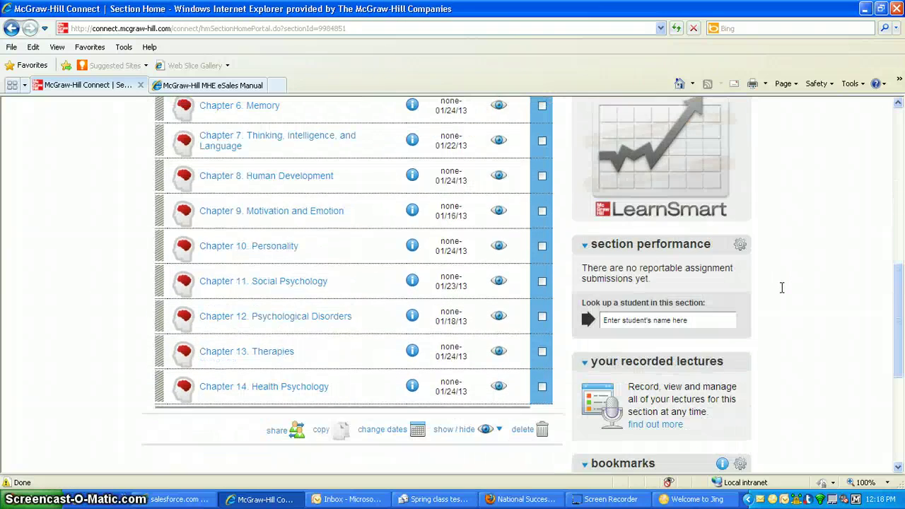
scroll(783, 288, "up", 5)
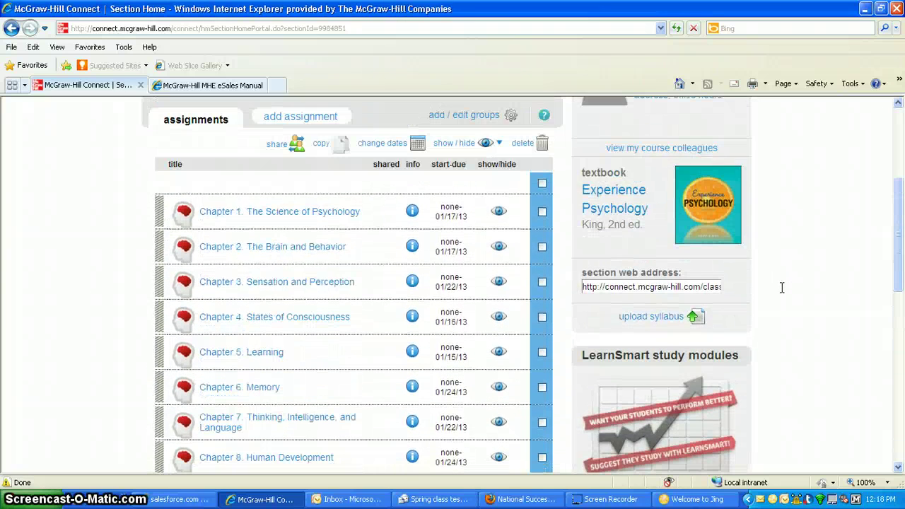
scroll(783, 288, "up", 1)
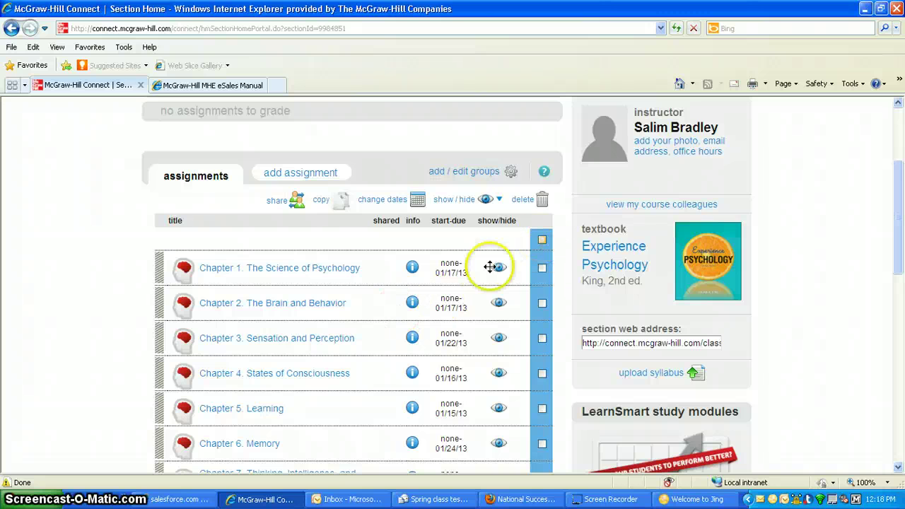
left_click(543, 239)
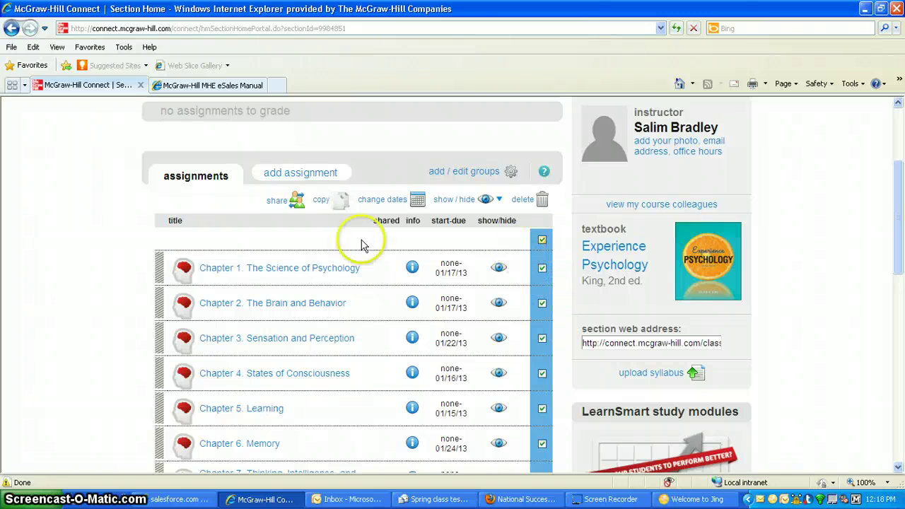
left_click(392, 206)
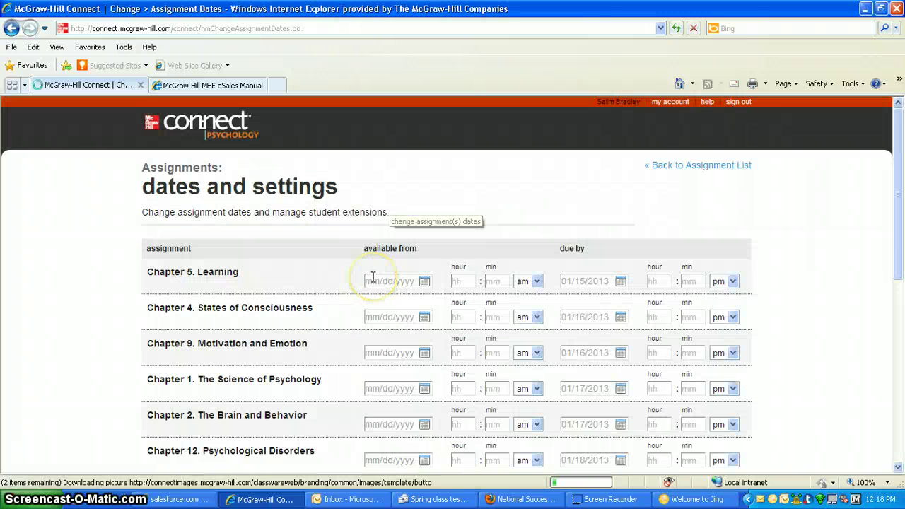
- Set the available-from date of Chapter 1. The Science of Psychology to 01/17/2013
scroll(829, 269, "down", 6)
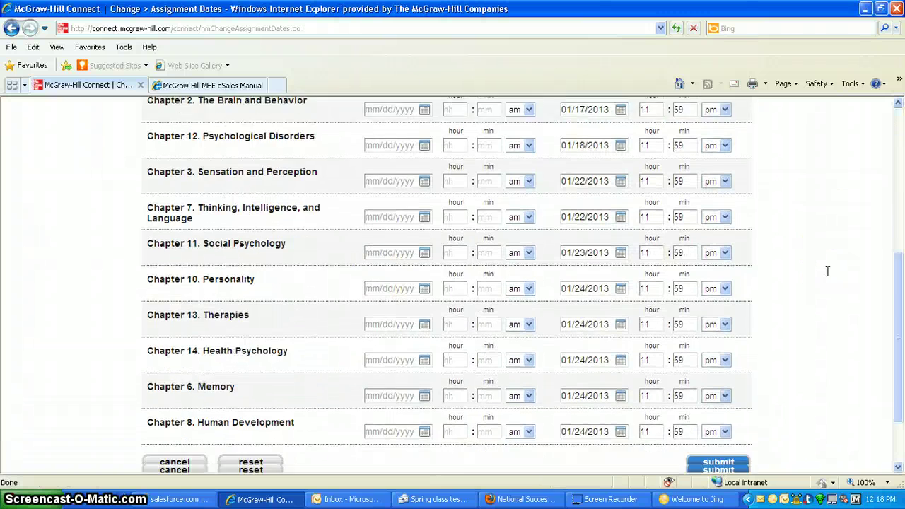
scroll(828, 271, "up", 4)
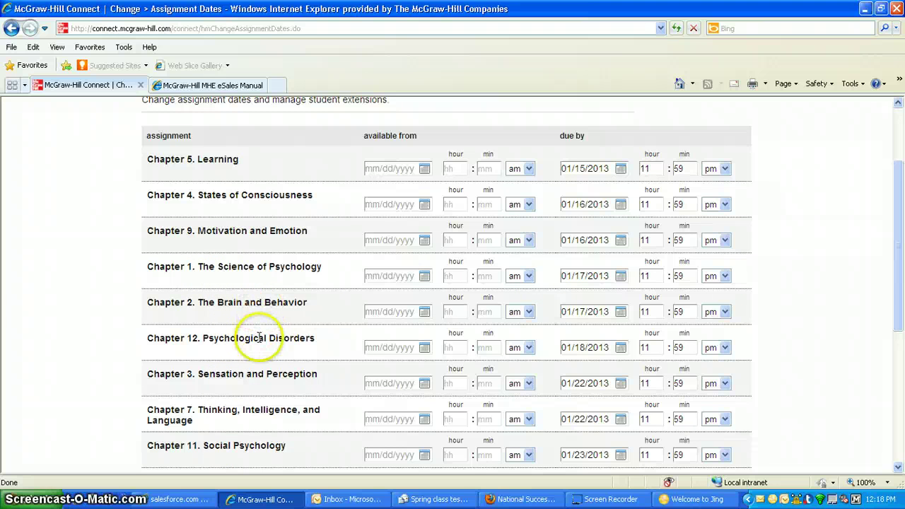
left_click(421, 275)
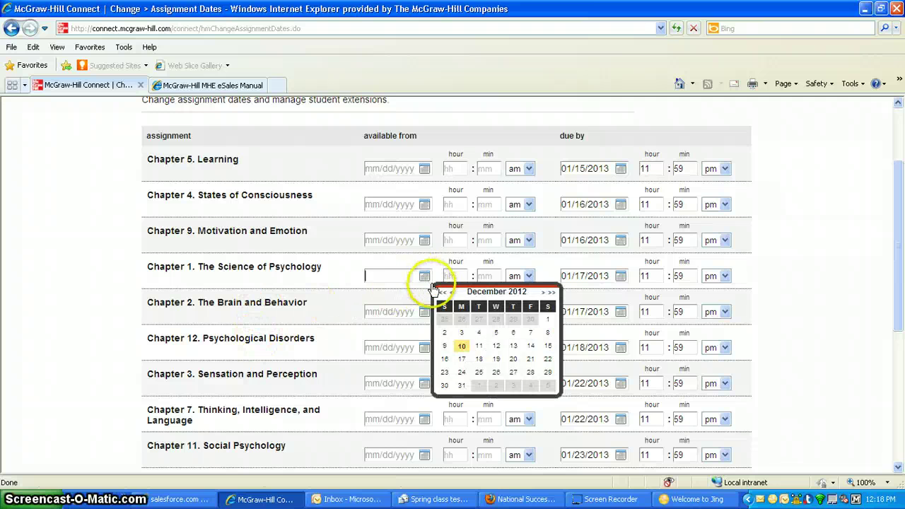
left_click(545, 293)
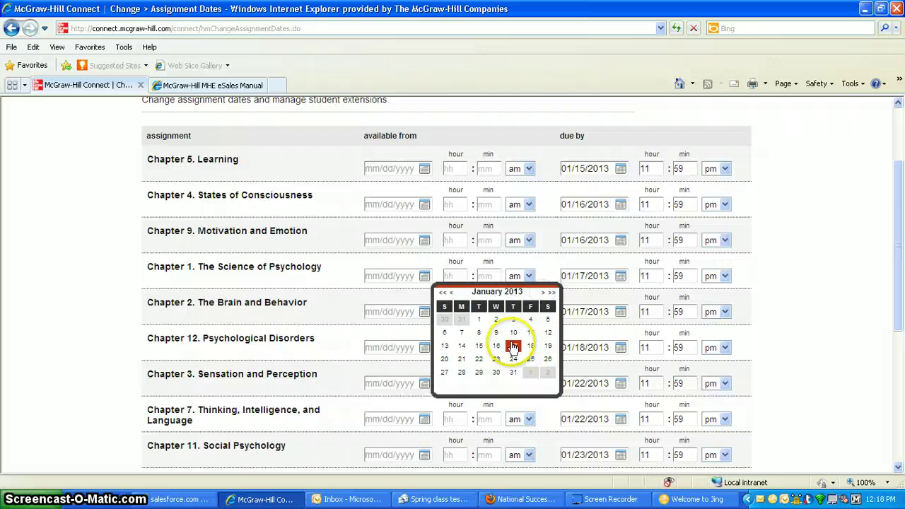
left_click(507, 344)
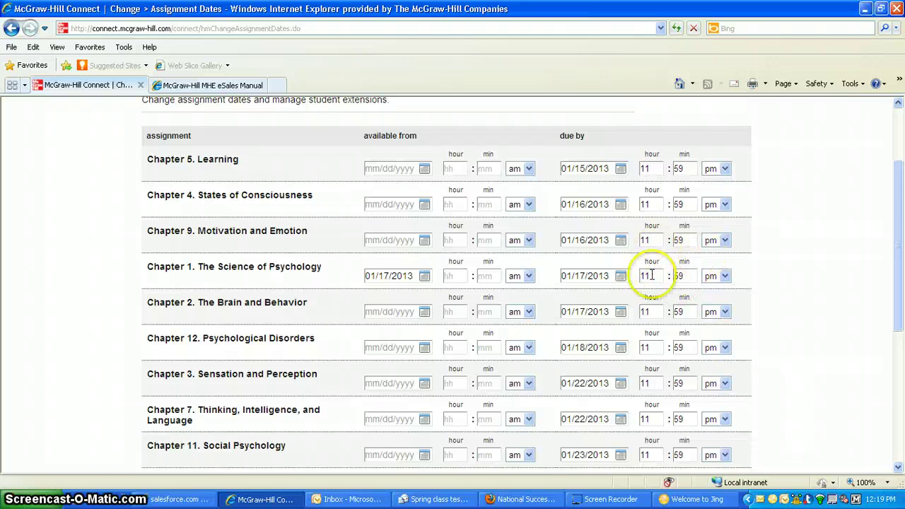
- Check the remaining chapters' dates and submit the changed assignment dates
scroll(781, 277, "down", 5)
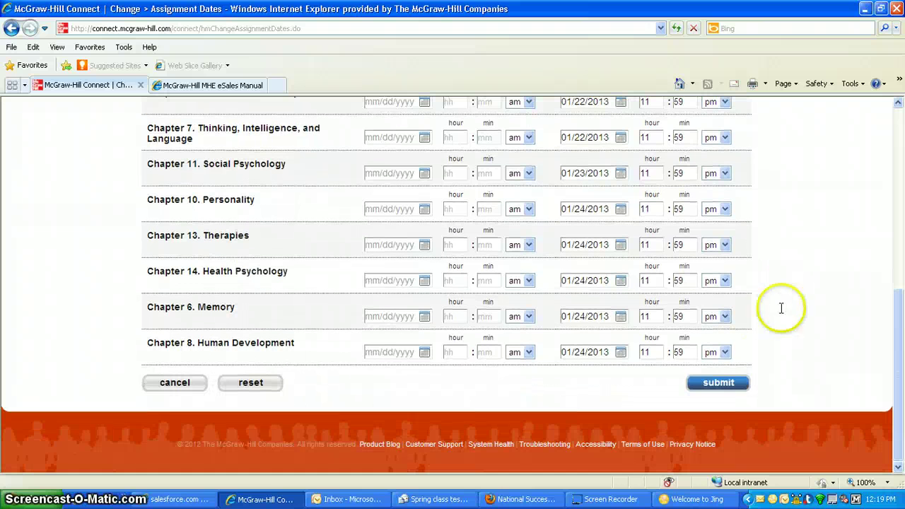
left_click(833, 224)
scroll(833, 223, "up", 3)
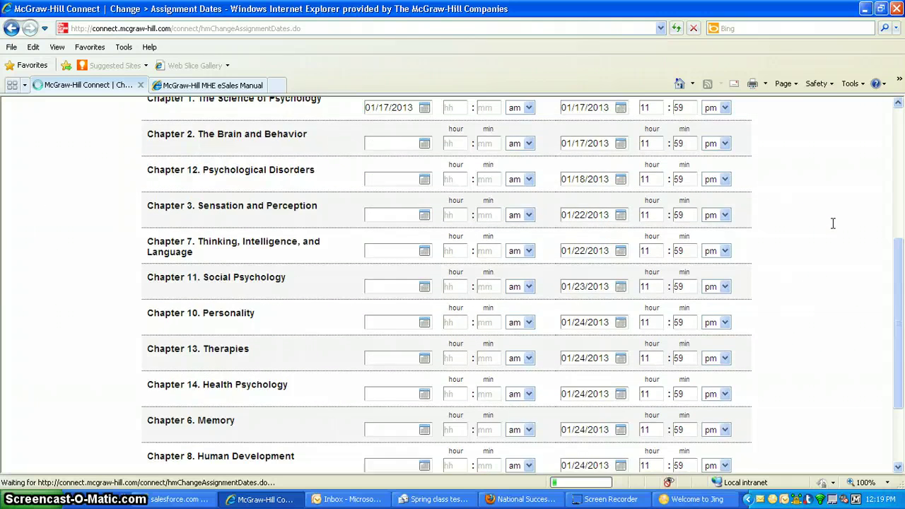
left_click(796, 233)
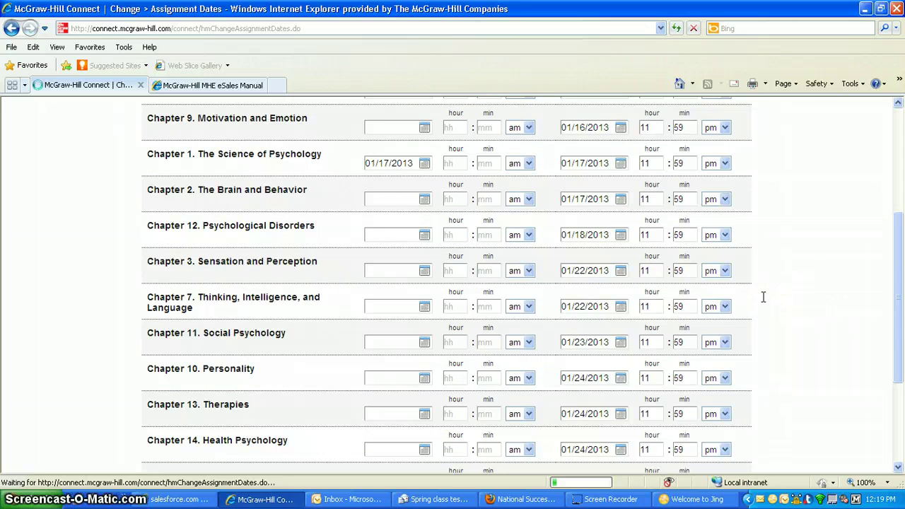
left_click(522, 452)
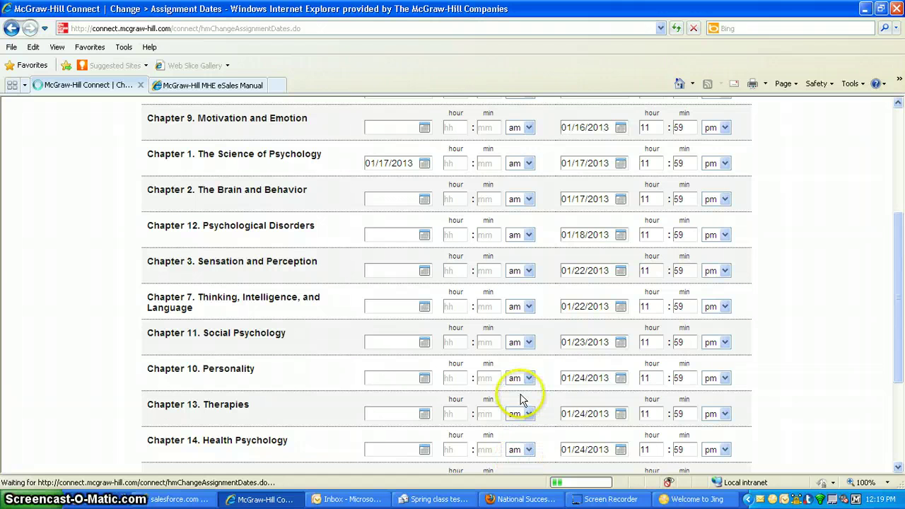